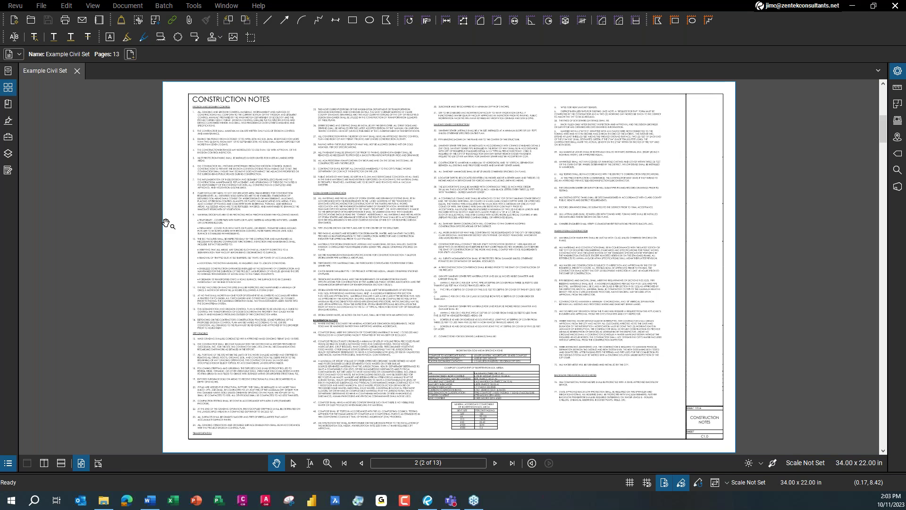
- Show the page thumbnails and look through the Master Legend and Site Plan sheets, returning to the Construction Notes sheet
{"action": "left_click", "coordinate": [8, 91]}
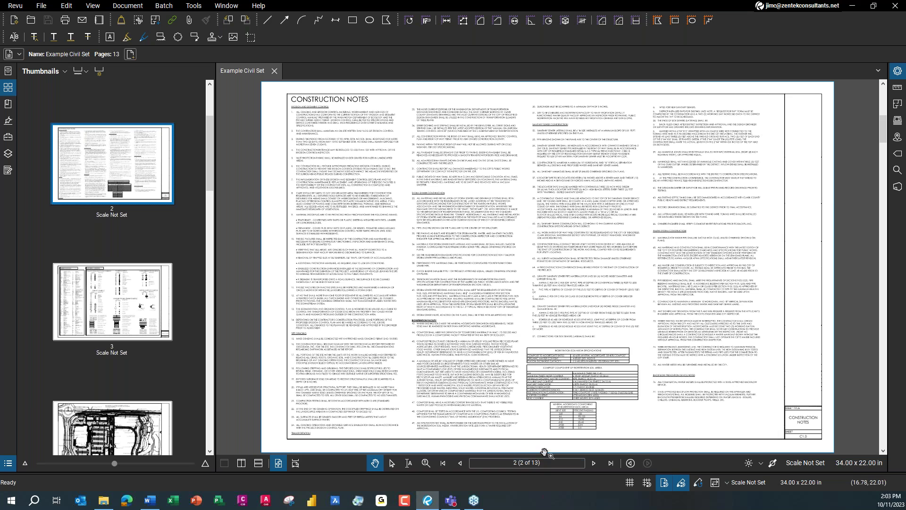
{"action": "scroll", "coordinate": [211, 135], "scroll_direction": "down", "scroll_amount": 1}
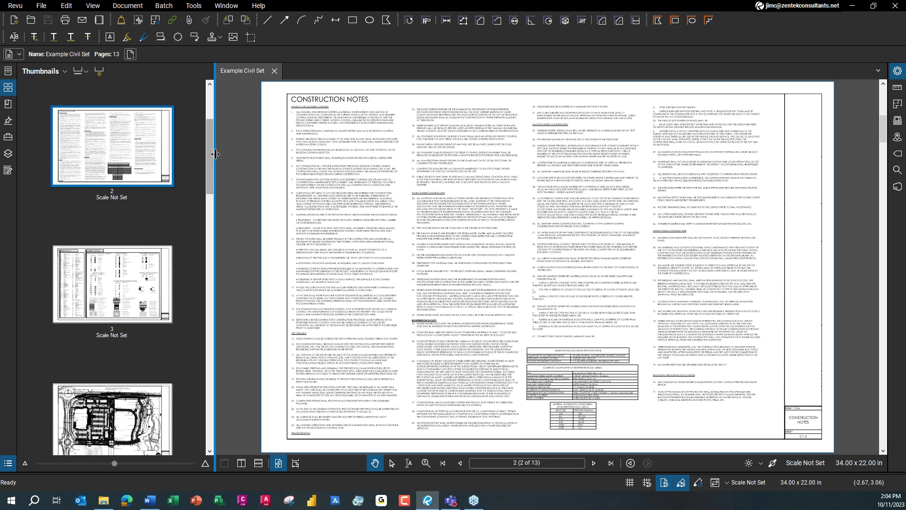
{"action": "left_click_drag", "start_coordinate": [208, 164], "coordinate": [224, 111]}
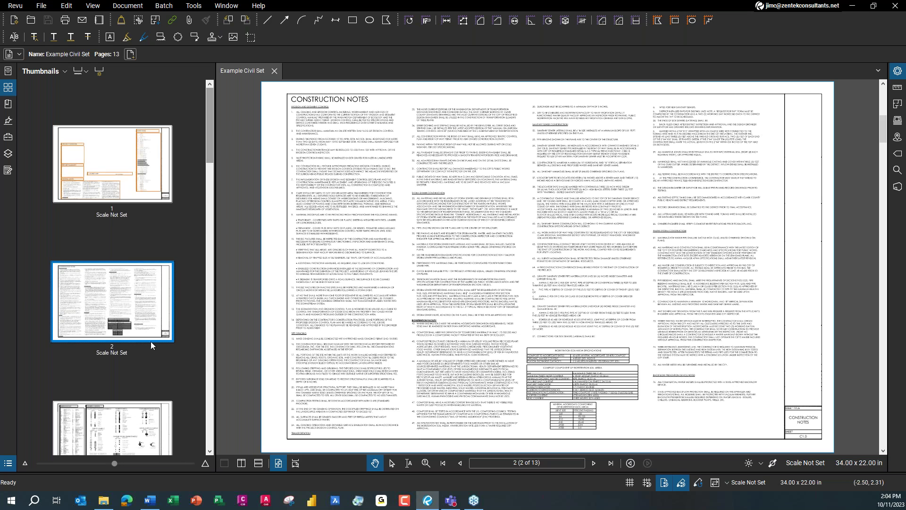
{"action": "left_click_drag", "start_coordinate": [210, 150], "coordinate": [225, 202]}
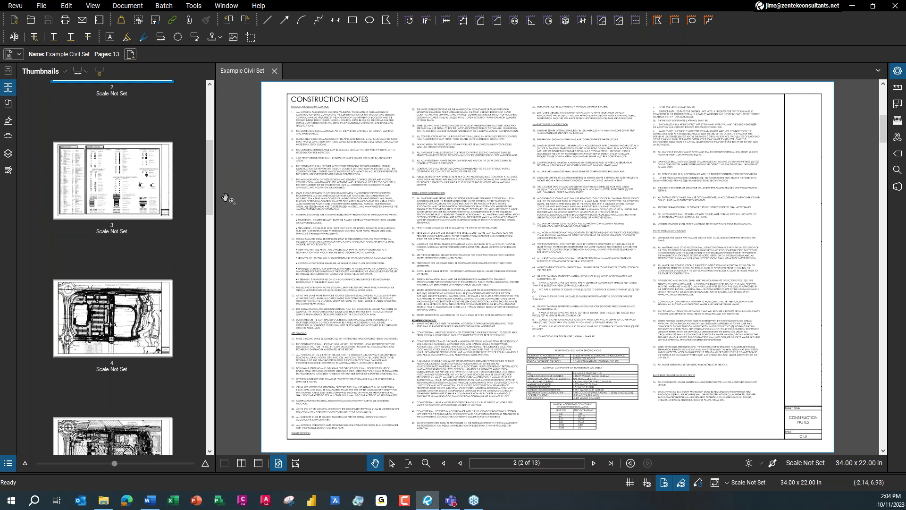
{"action": "left_click", "coordinate": [158, 188]}
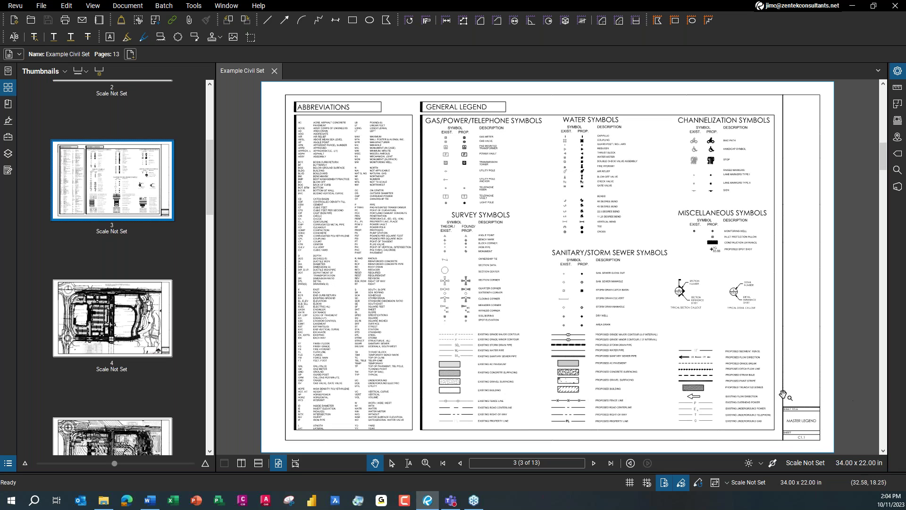
{"action": "left_click", "coordinate": [122, 336]}
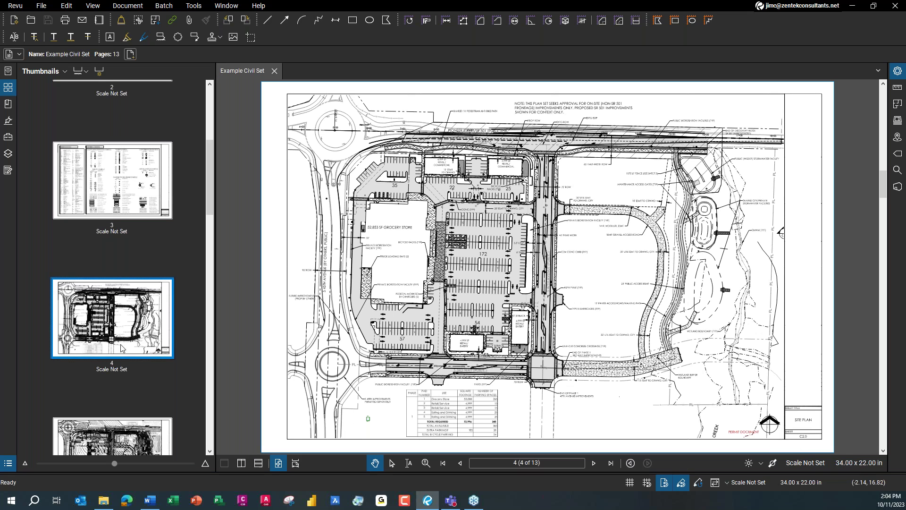
{"action": "left_click_drag", "start_coordinate": [208, 175], "coordinate": [226, 127]}
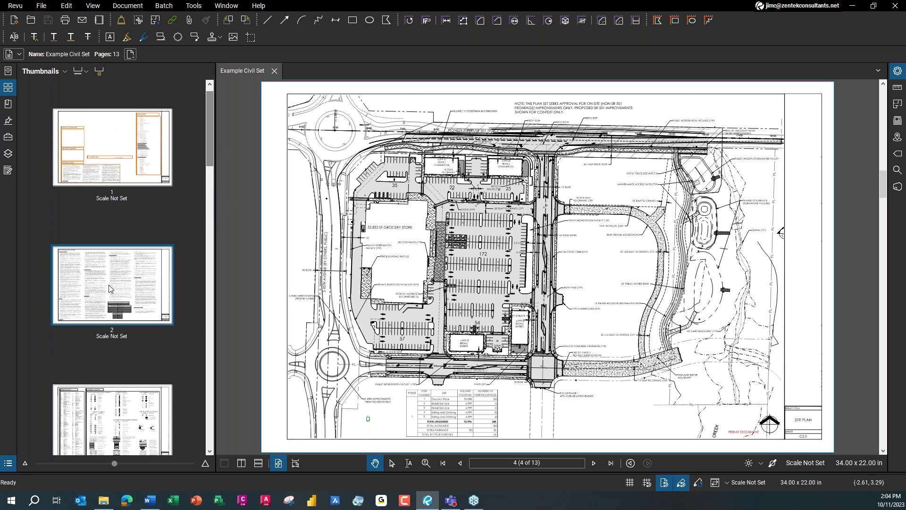
{"action": "left_click", "coordinate": [133, 294]}
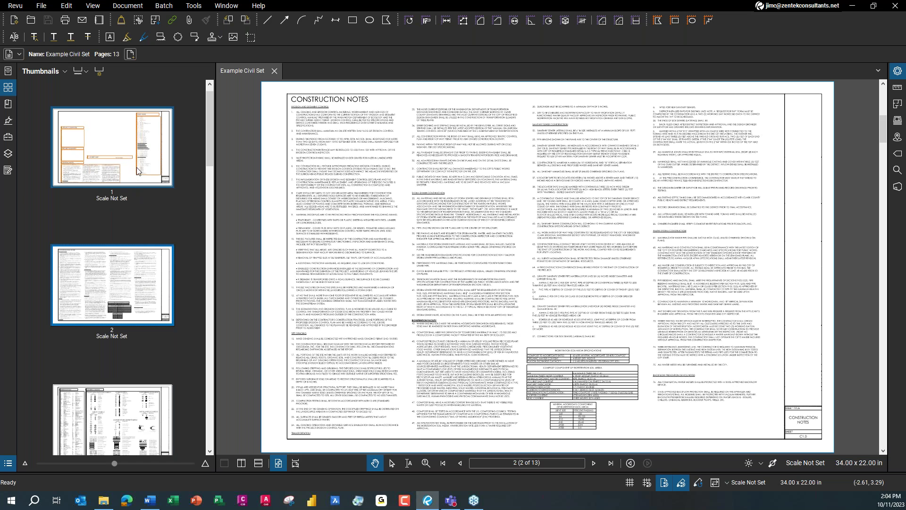
- Start creating page labels from a page region, with the range set to All Pages (1 - 13)
{"action": "left_click", "coordinate": [100, 71]}
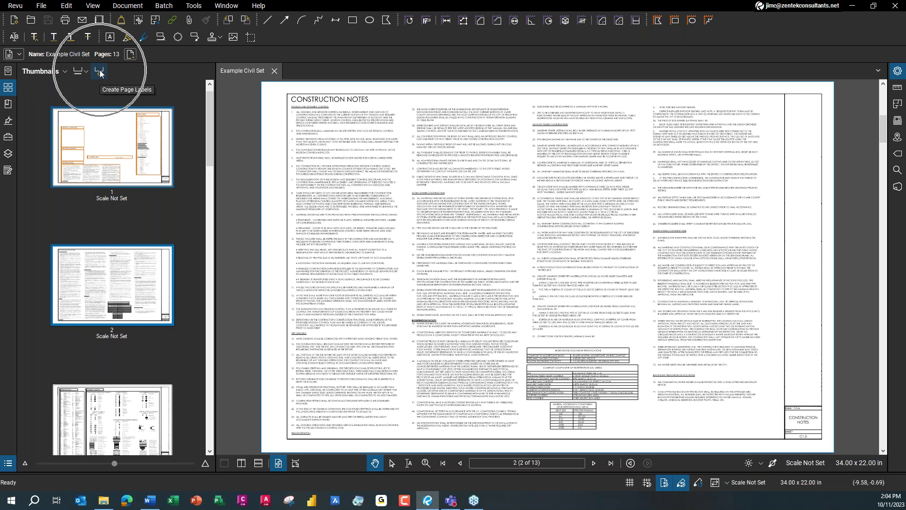
{"action": "left_click_drag", "start_coordinate": [461, 189], "coordinate": [382, 143]}
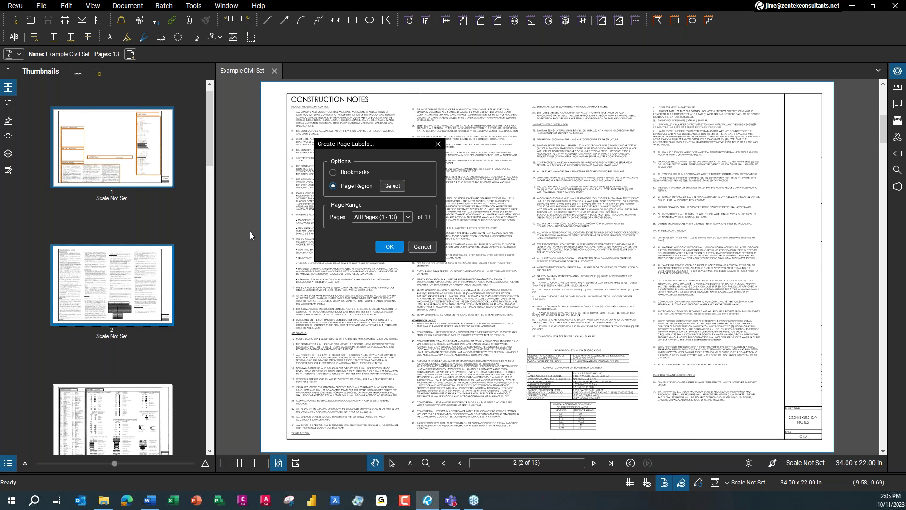
{"action": "left_click", "coordinate": [408, 217]}
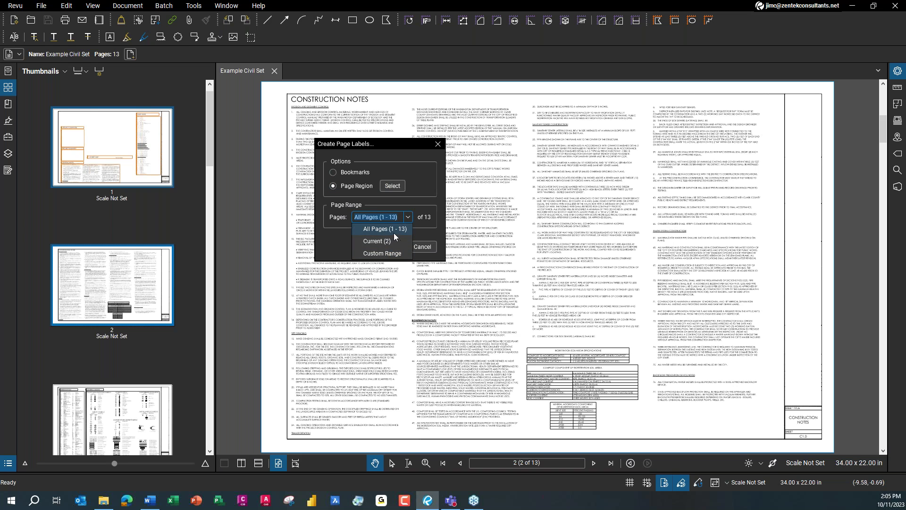
{"action": "left_click", "coordinate": [394, 232]}
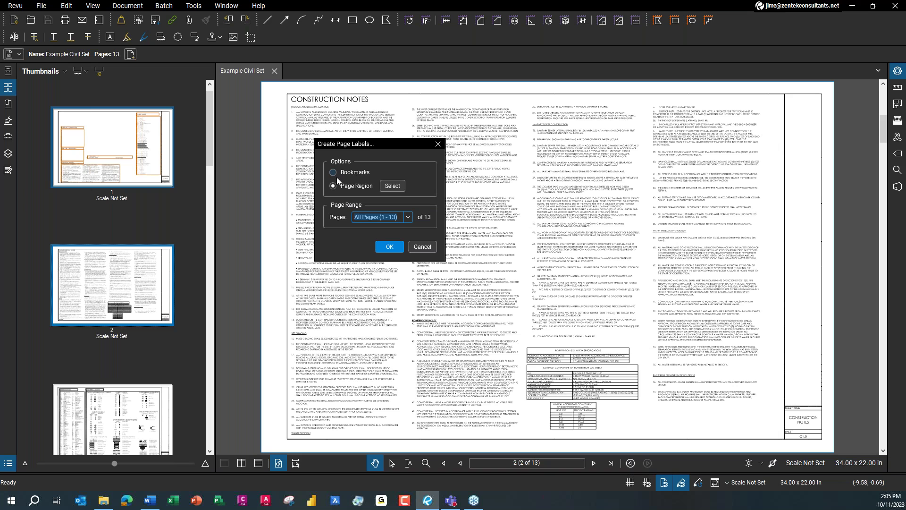
- Define the first label region around the CONSTRUCTION NOTES sheet title in the title block
{"action": "left_click", "coordinate": [395, 189]}
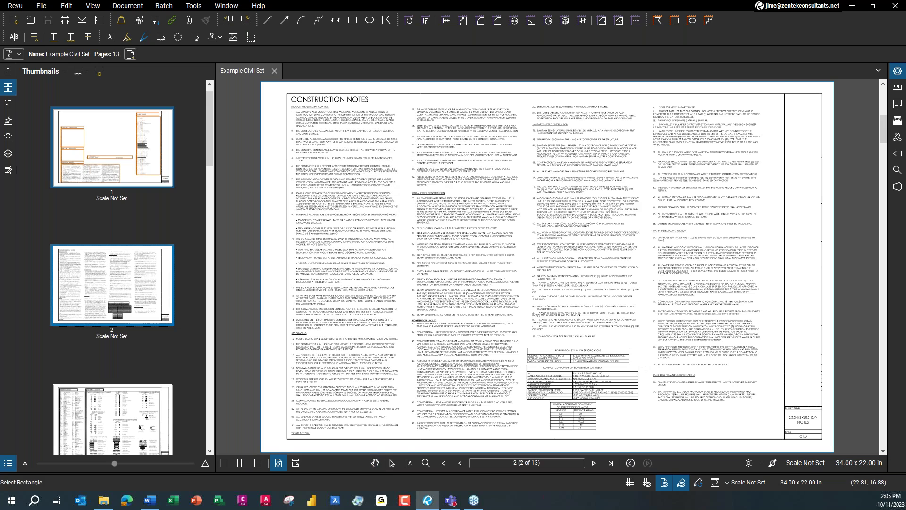
{"action": "scroll", "coordinate": [809, 426], "scroll_direction": "up", "scroll_amount": 4}
{"action": "scroll", "coordinate": [815, 425], "scroll_direction": "up", "scroll_amount": 3}
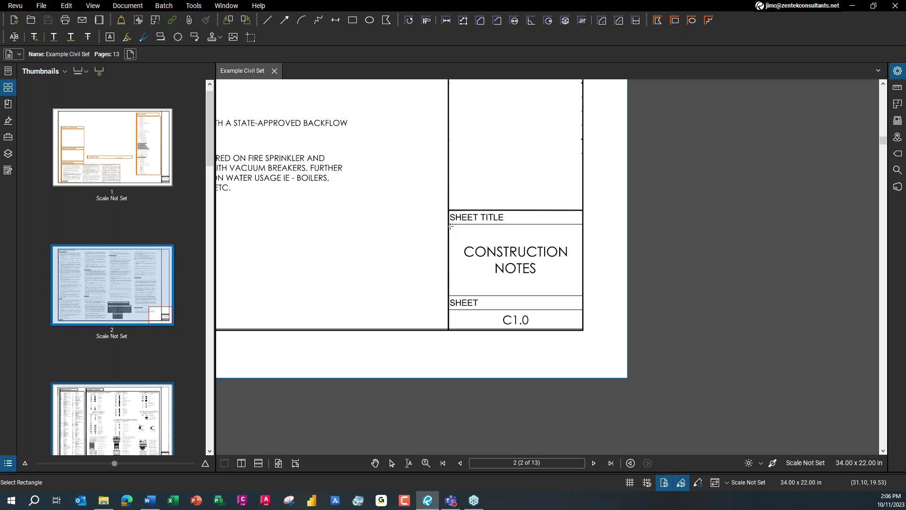
{"action": "left_click_drag", "start_coordinate": [450, 226], "coordinate": [581, 294]}
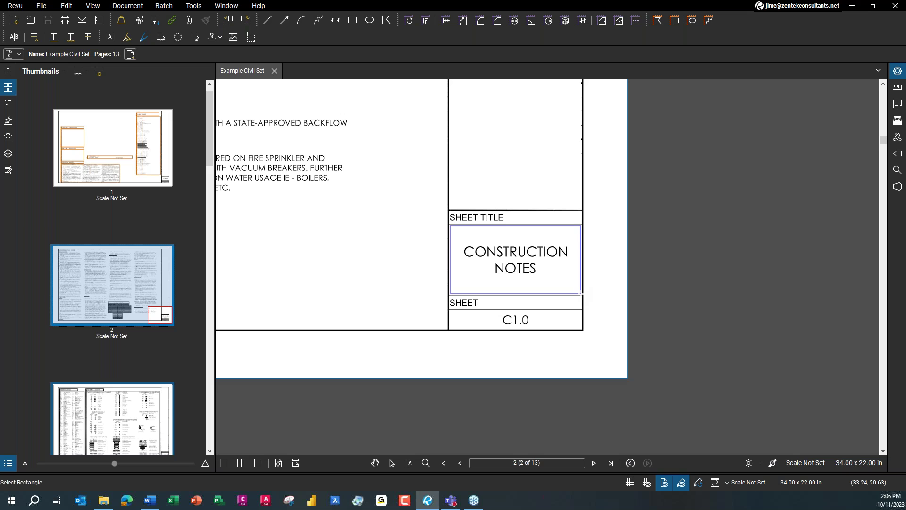
{"action": "left_click_drag", "start_coordinate": [581, 293], "coordinate": [581, 292]}
{"action": "left_click_drag", "start_coordinate": [582, 293], "coordinate": [582, 294]}
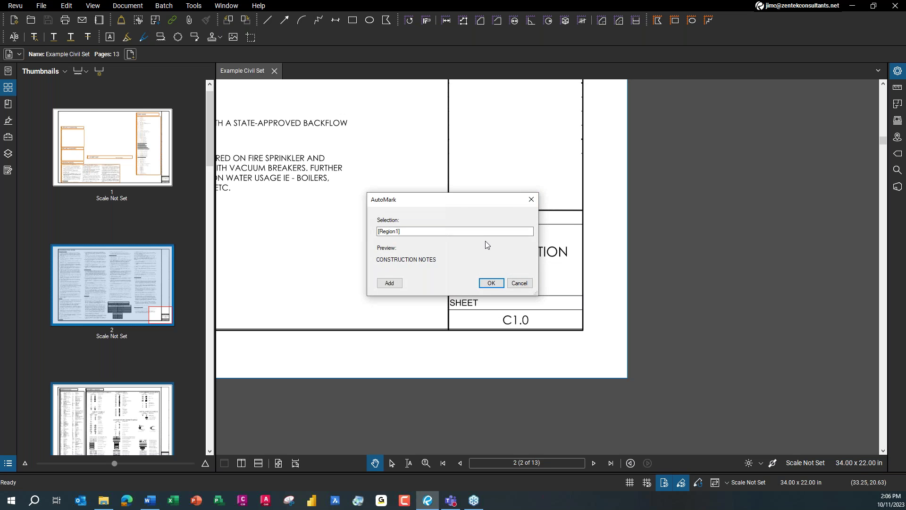
- Append a " - " separator after [Region1] and add a second region around the sheet number C1.0 in the title block
{"action": "left_click_drag", "start_coordinate": [422, 199], "coordinate": [306, 158]}
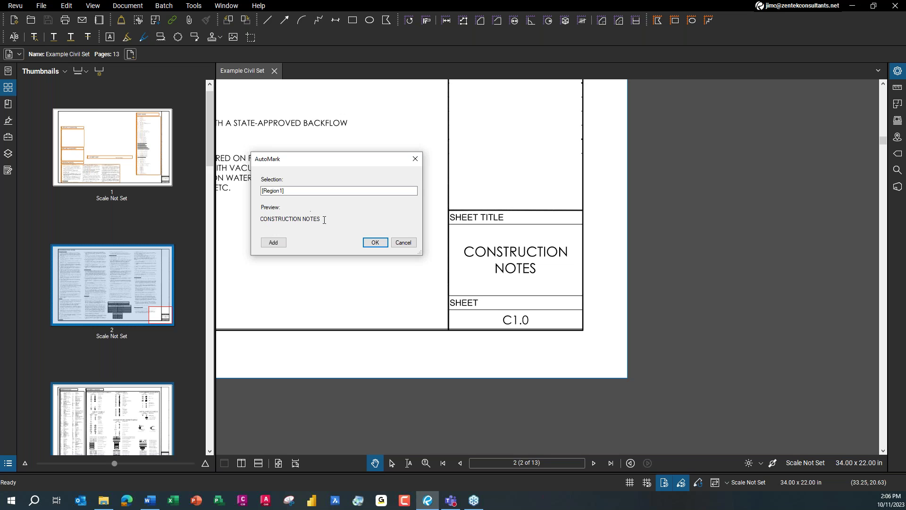
{"action": "left_click_drag", "start_coordinate": [320, 220], "coordinate": [266, 224]}
{"action": "left_click", "coordinate": [299, 189]}
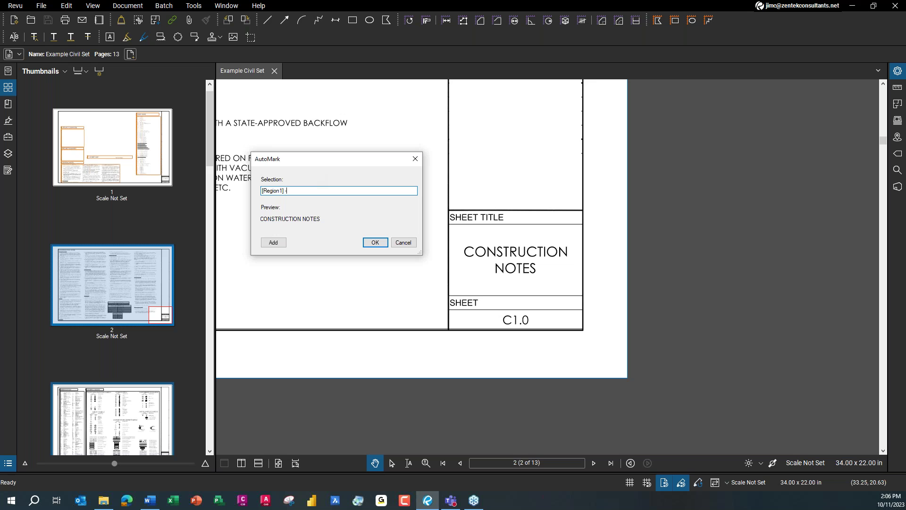
{"action": "left_click", "coordinate": [274, 242]}
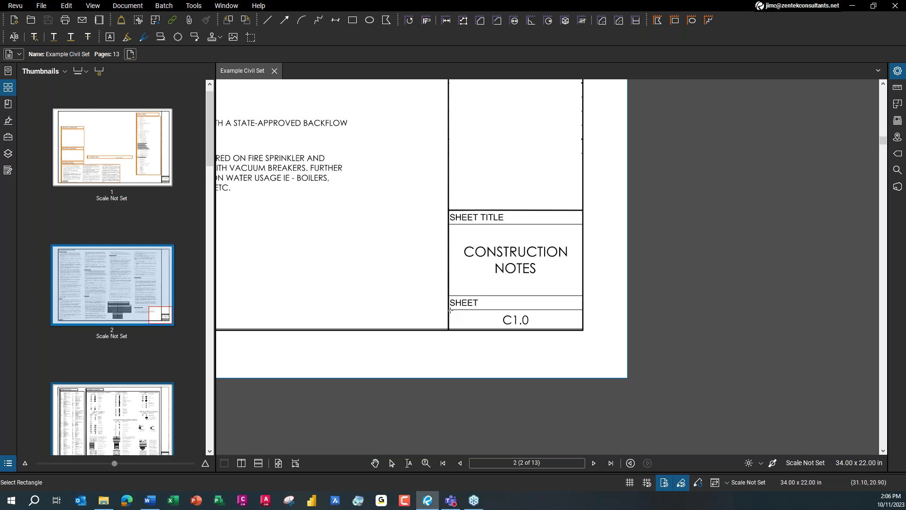
{"action": "left_click_drag", "start_coordinate": [449, 310], "coordinate": [583, 328]}
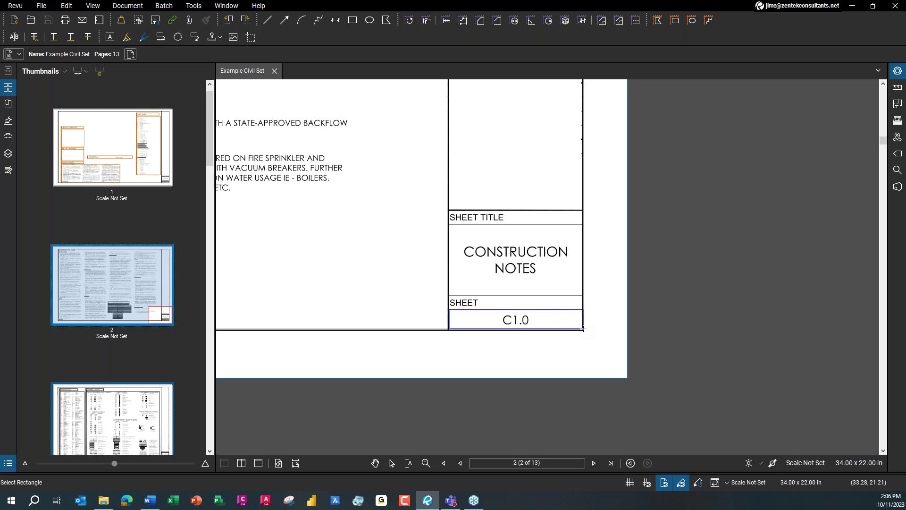
{"action": "left_click_drag", "start_coordinate": [584, 328], "coordinate": [581, 328]}
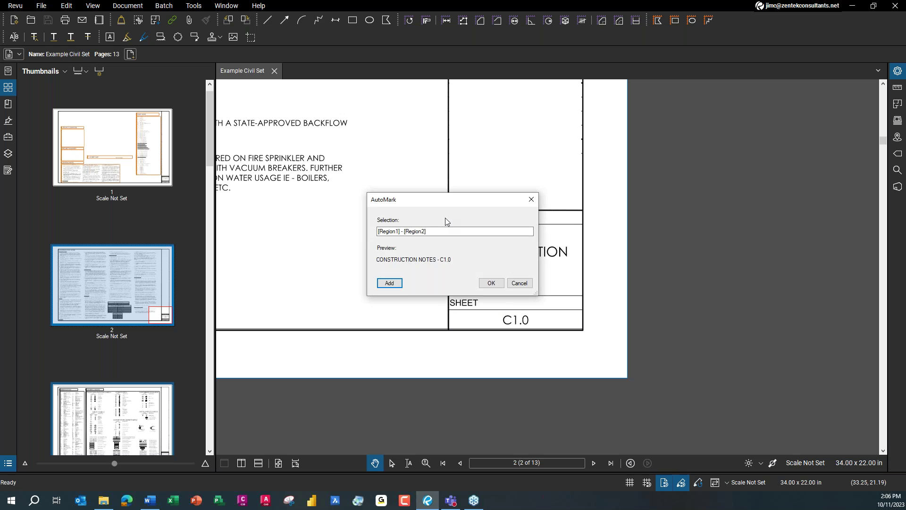
- Accept the [Region1] - [Region2] label format and generate the page labels for all pages
{"action": "left_click_drag", "start_coordinate": [442, 204], "coordinate": [388, 186]}
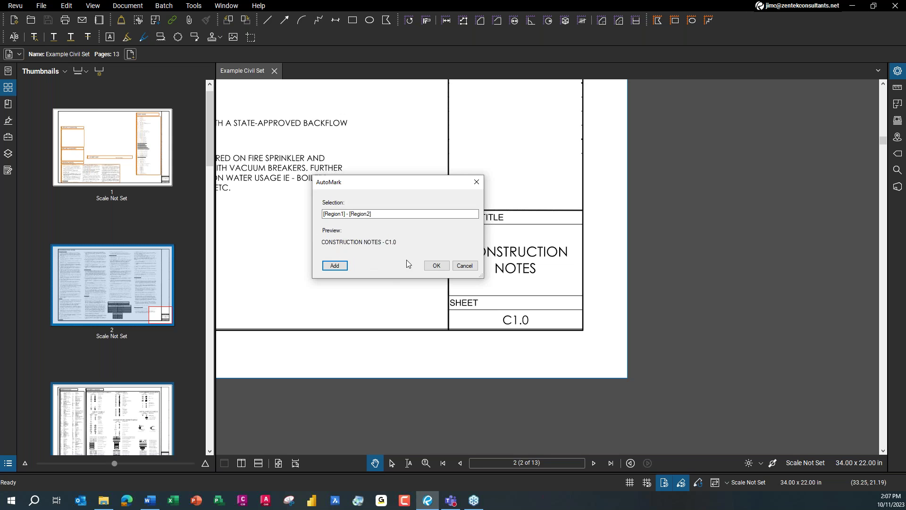
{"action": "left_click", "coordinate": [438, 266]}
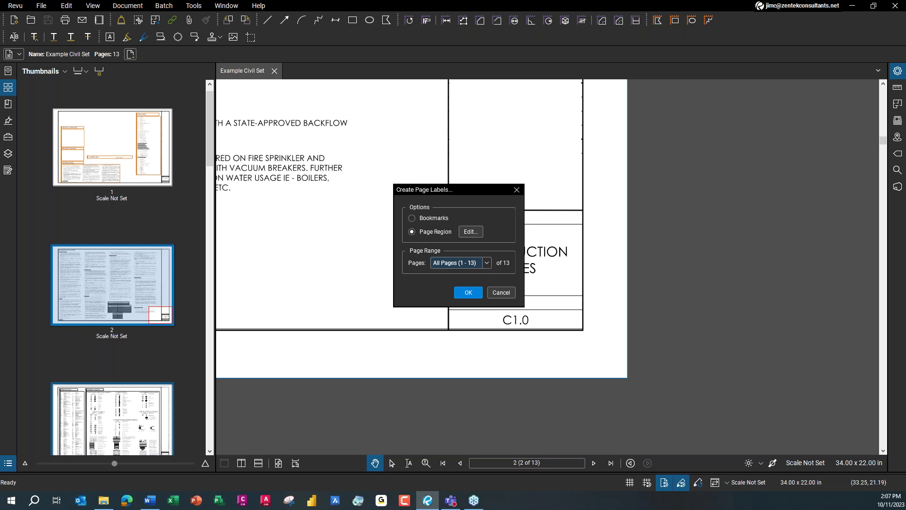
{"action": "left_click", "coordinate": [470, 293]}
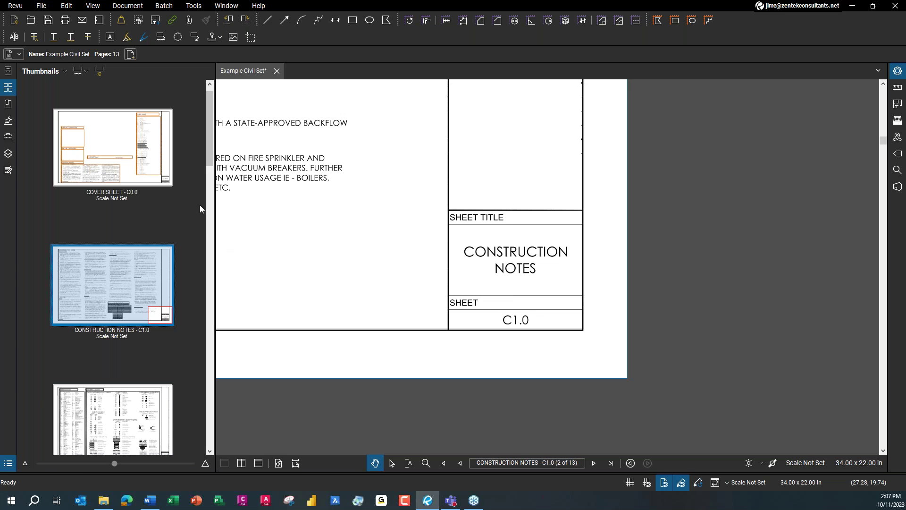
- Look through the relabelled page thumbnails and open the Master Grading and Erosion Control Plan sheet
{"action": "left_click_drag", "start_coordinate": [458, 275], "coordinate": [461, 278]}
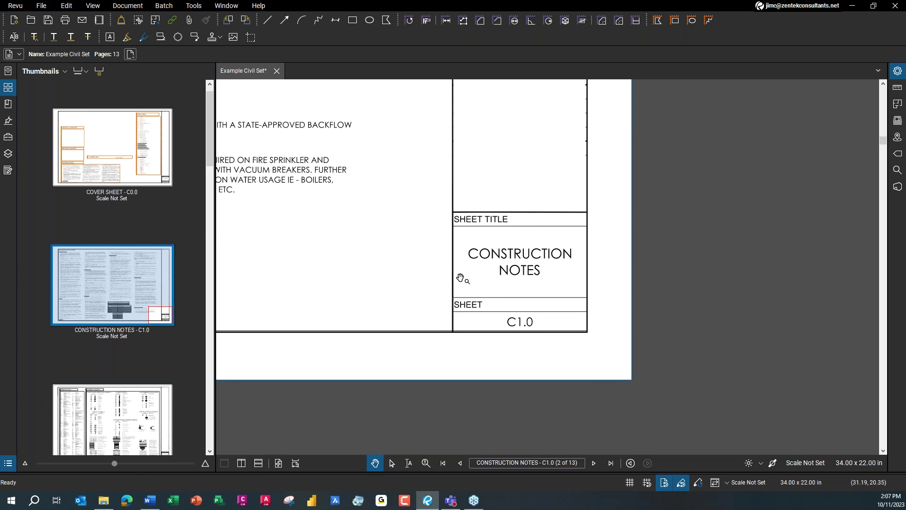
{"action": "key", "text": "ctrl+0"}
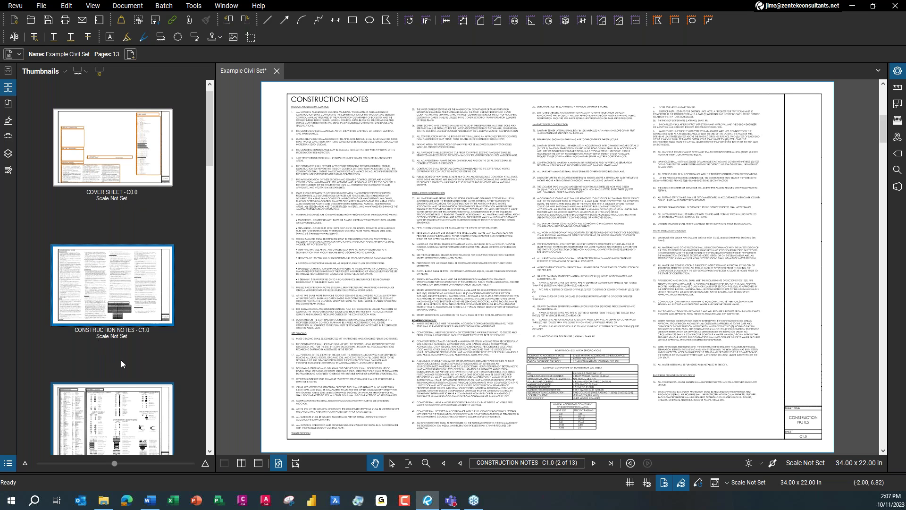
{"action": "left_click_drag", "start_coordinate": [209, 149], "coordinate": [218, 228]}
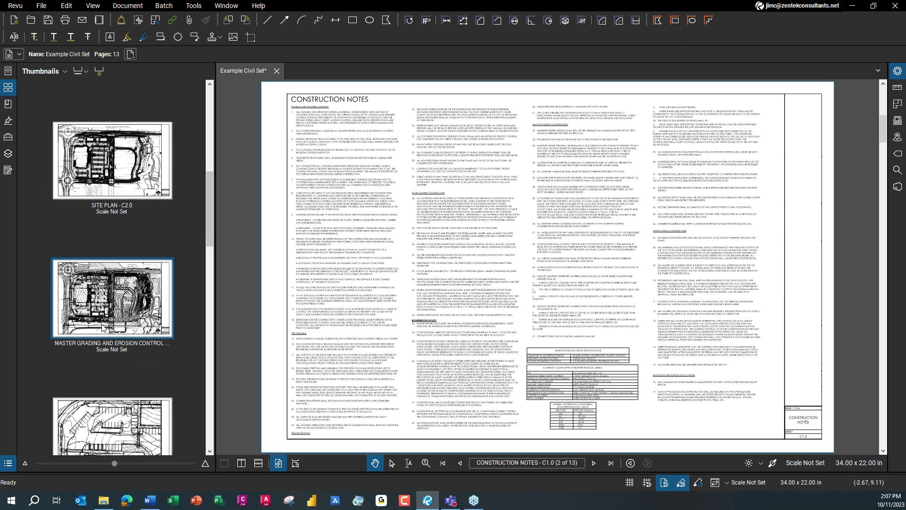
{"action": "left_click", "coordinate": [120, 304]}
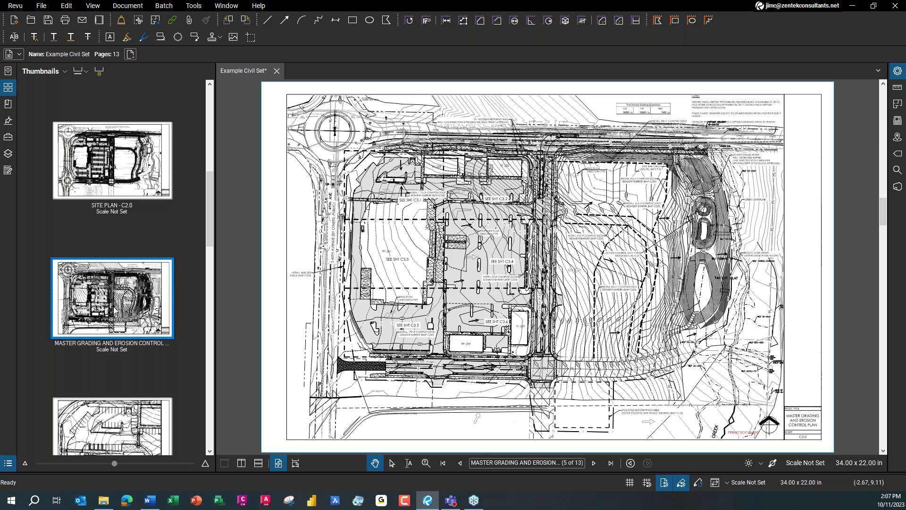
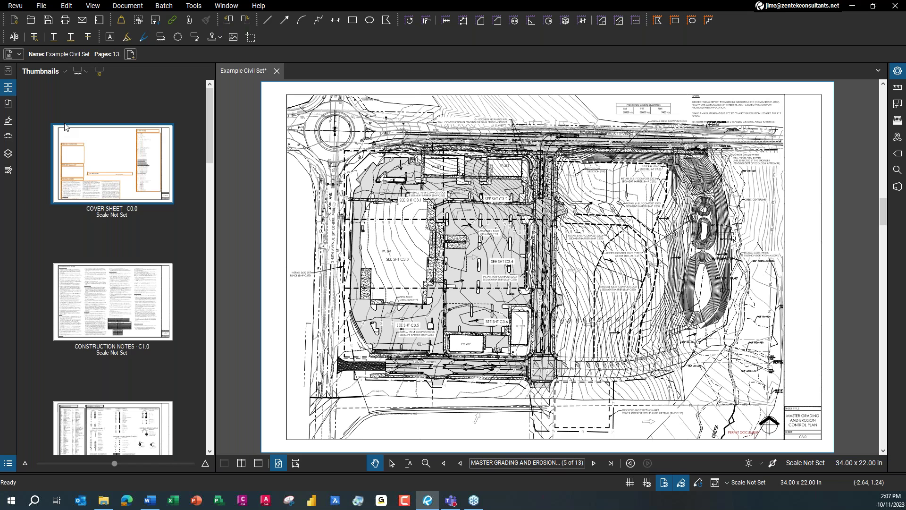
- Create bookmarks for all pages from the page labels, with the page scale at Fit Page
{"action": "left_click", "coordinate": [9, 105]}
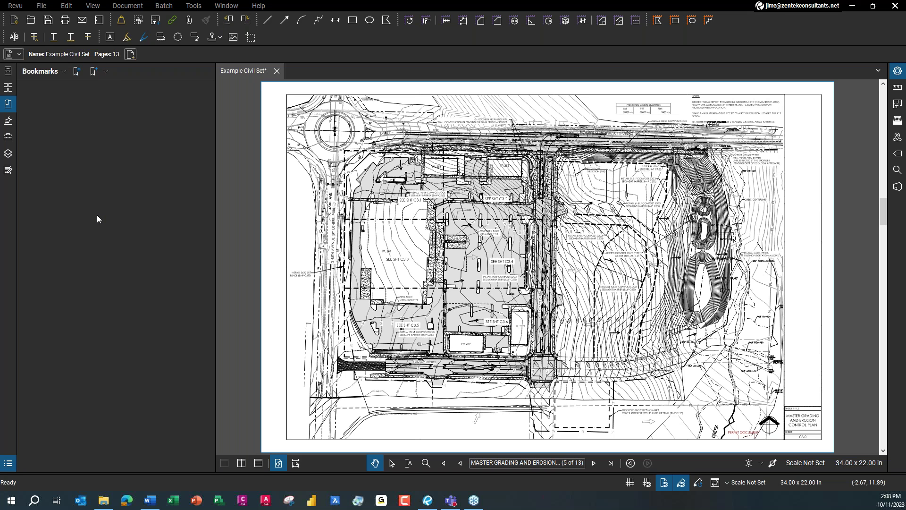
{"action": "left_click", "coordinate": [81, 72]}
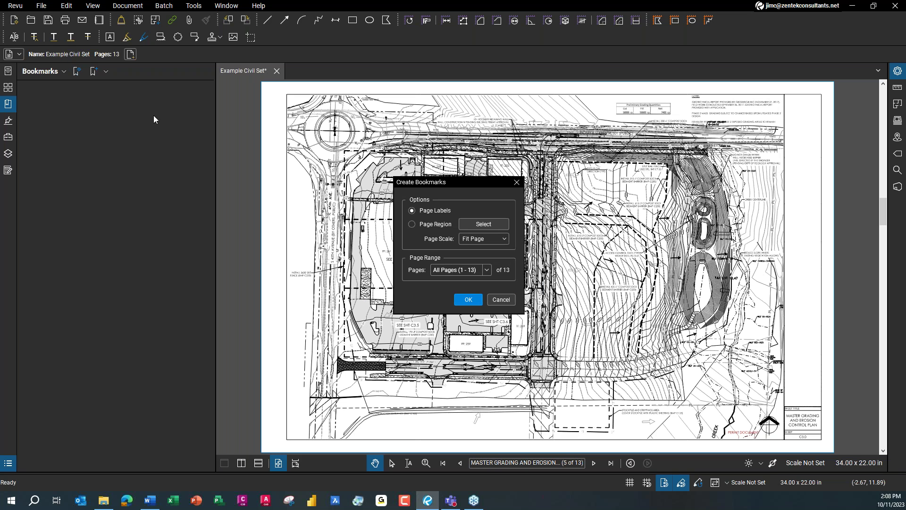
{"action": "left_click_drag", "start_coordinate": [457, 184], "coordinate": [400, 163]}
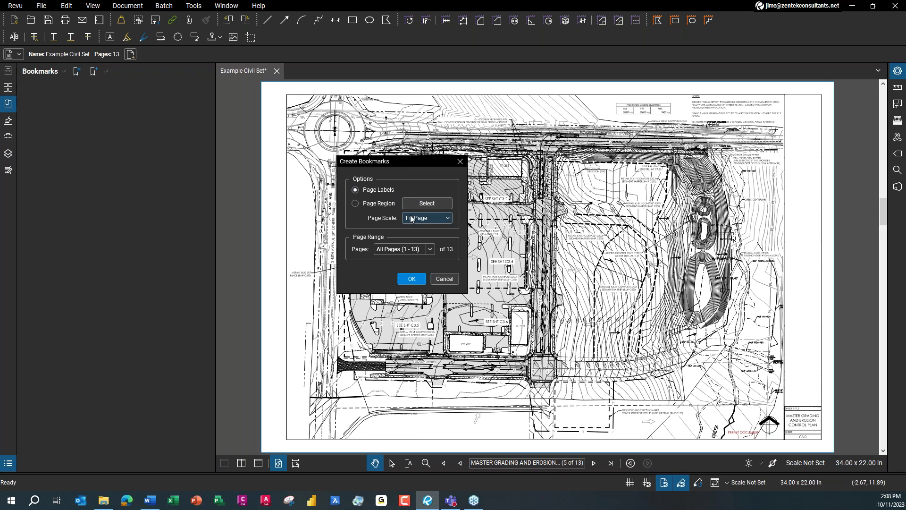
{"action": "left_click", "coordinate": [371, 205]}
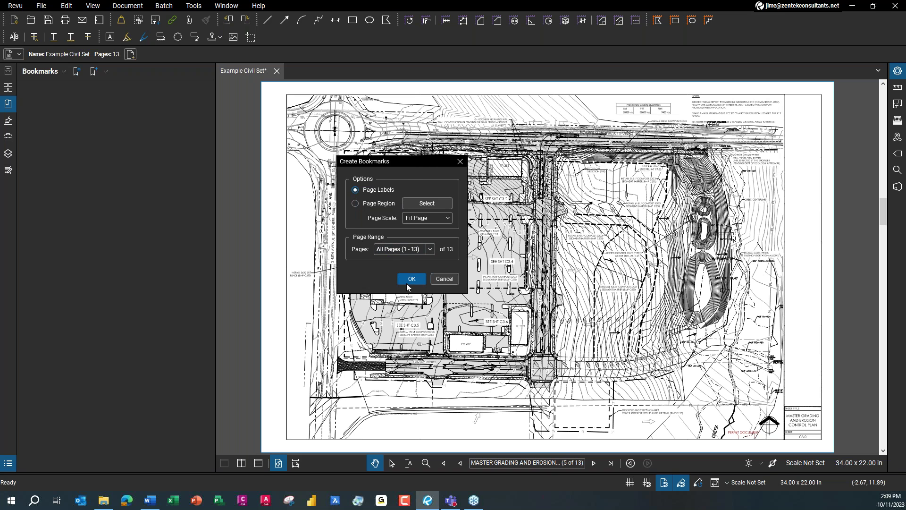
{"action": "left_click", "coordinate": [395, 250]}
{"action": "left_click", "coordinate": [395, 253]}
{"action": "left_click", "coordinate": [367, 189]}
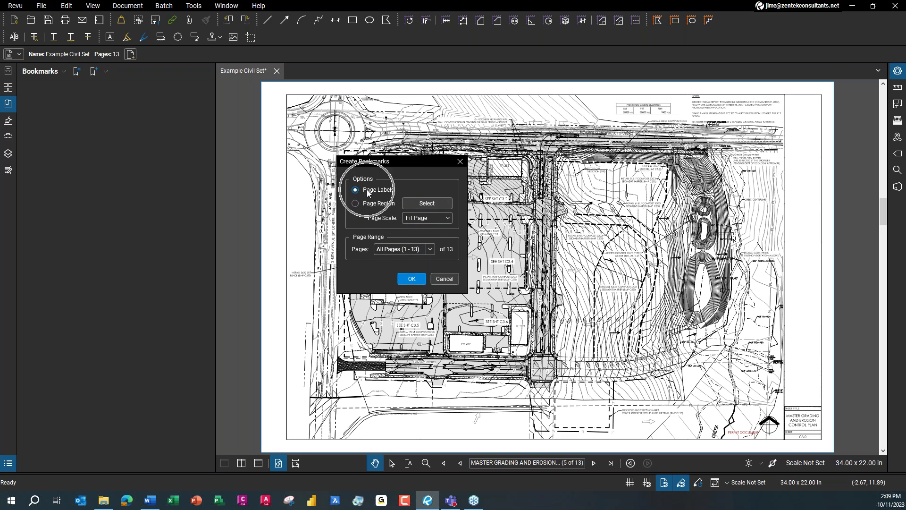
{"action": "left_click", "coordinate": [411, 278]}
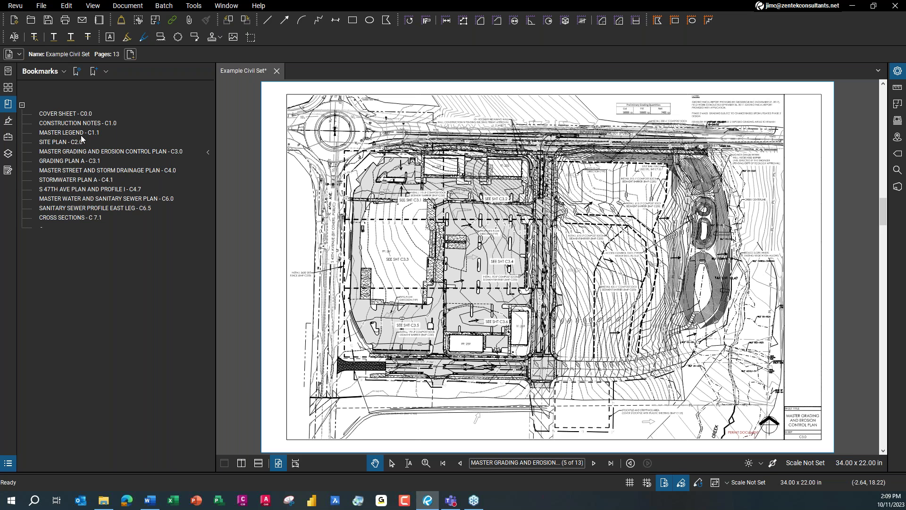
- Test the new bookmarks by opening the SITE PLAN - C2.0 sheet, a grading plan and the COVER SHEET - C0.0
{"action": "left_click", "coordinate": [77, 142]}
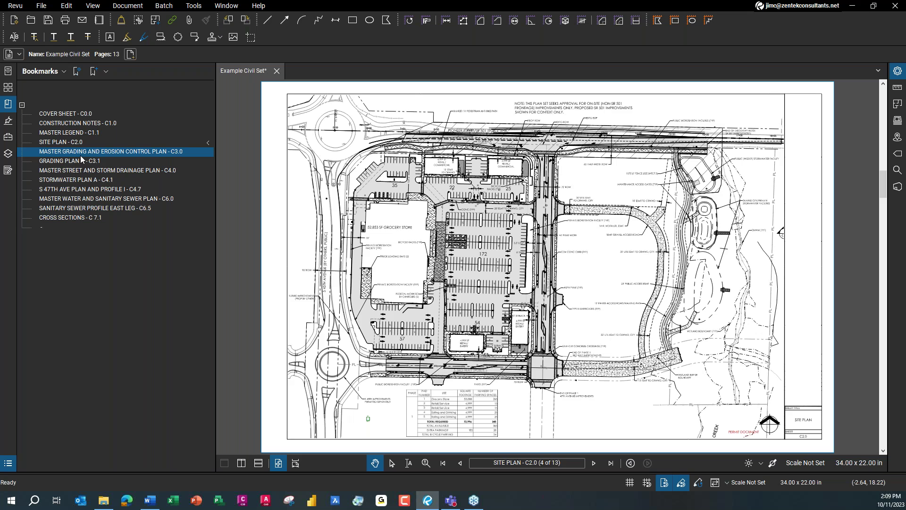
{"action": "left_click", "coordinate": [81, 160]}
{"action": "left_click", "coordinate": [74, 115]}
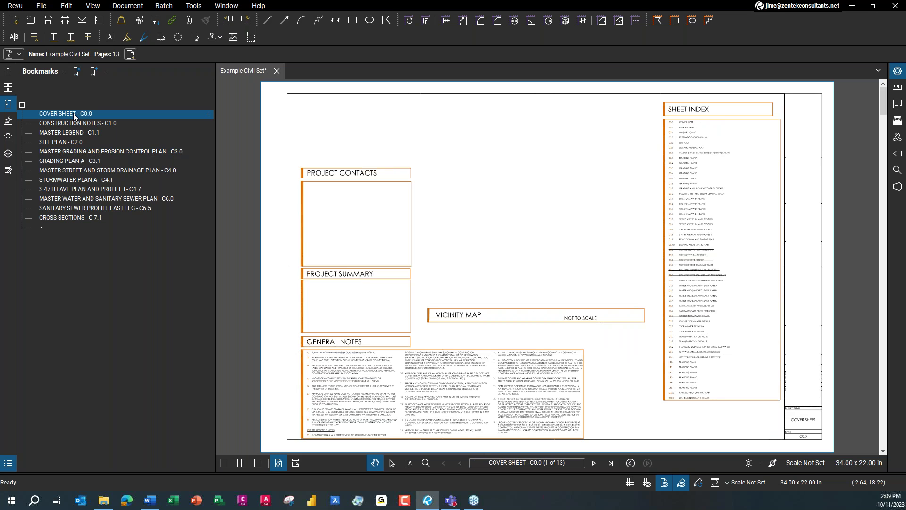
- Open the sheet of the untitled last bookmark and retitle that bookmark DETAIL SHEET in its properties
{"action": "right_click", "coordinate": [62, 229]}
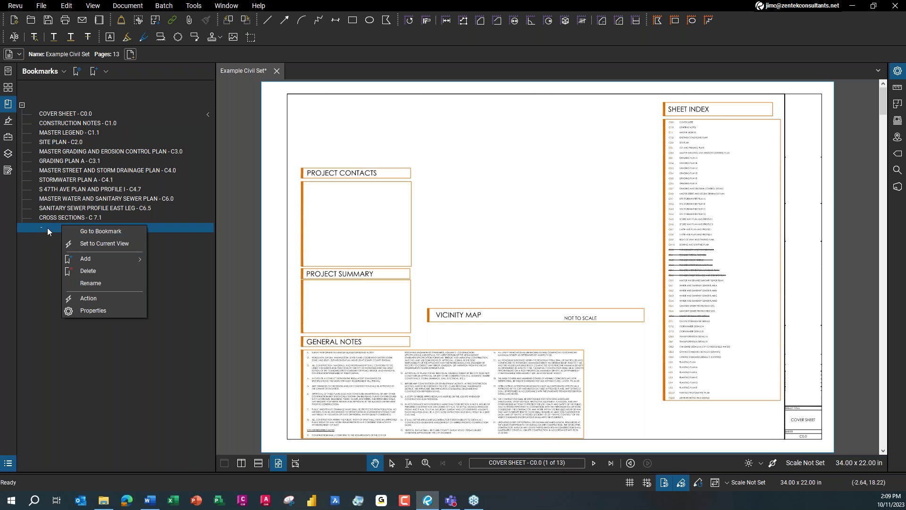
{"action": "left_click", "coordinate": [170, 231]}
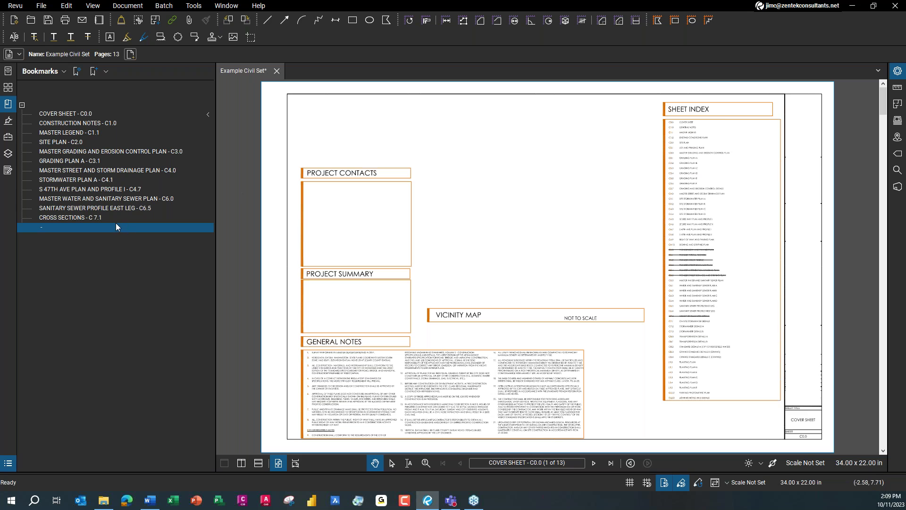
{"action": "left_click", "coordinate": [87, 212]}
{"action": "left_click", "coordinate": [41, 228]}
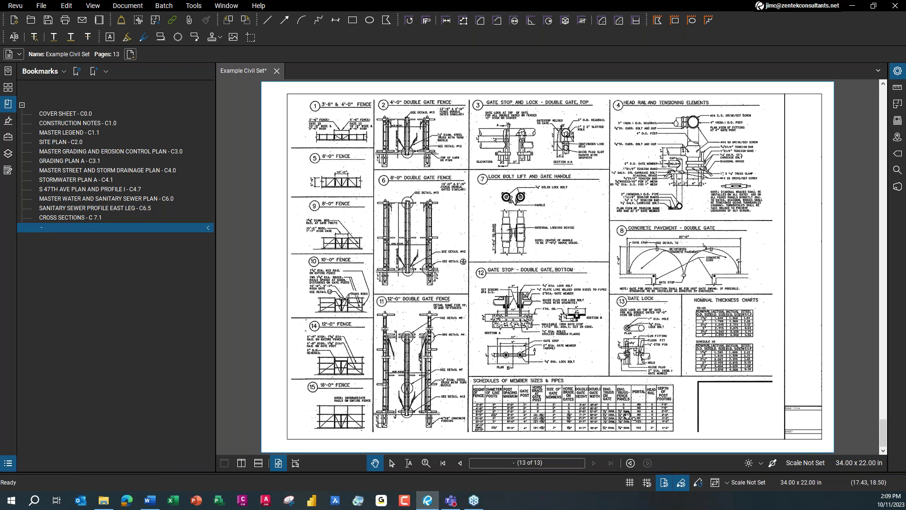
{"action": "right_click", "coordinate": [84, 229]}
{"action": "left_click", "coordinate": [142, 315]}
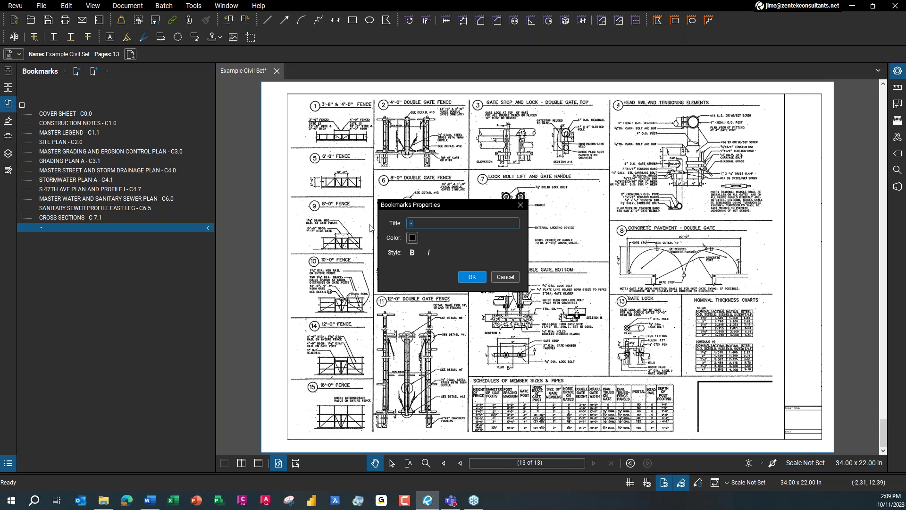
{"action": "type", "text": "DETAIL SHEET"}
{"action": "left_click", "coordinate": [471, 277]}
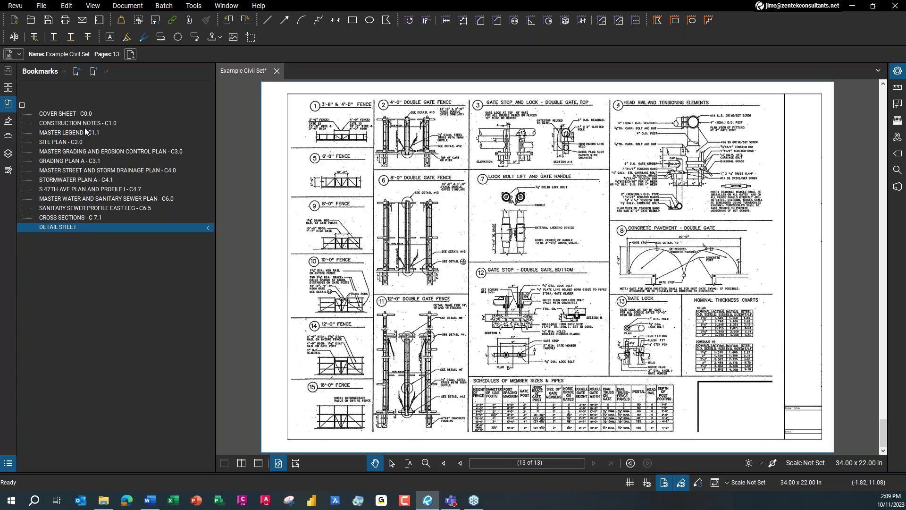
- Export the bookmarks as a tree-style PDF to the source file folder with the suffix _Bookmarks, opening the file after creation
{"action": "left_click", "coordinate": [64, 72]}
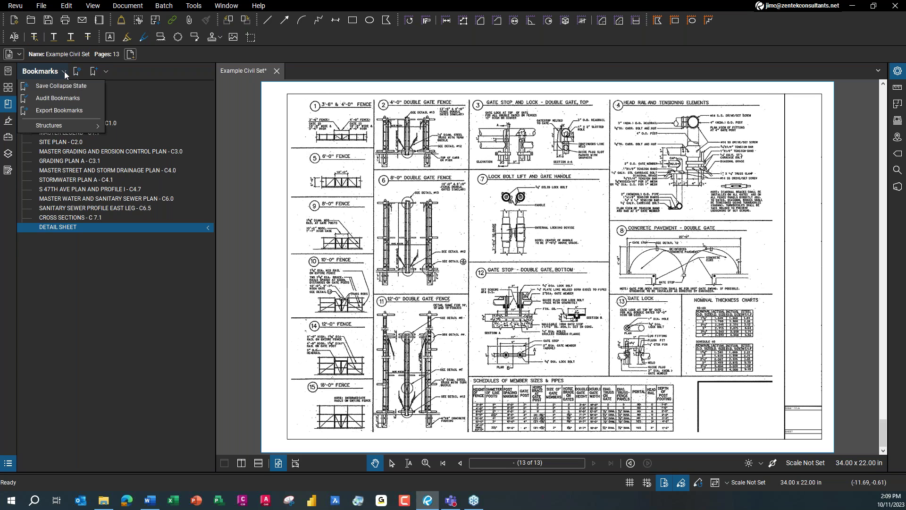
{"action": "left_click", "coordinate": [65, 111]}
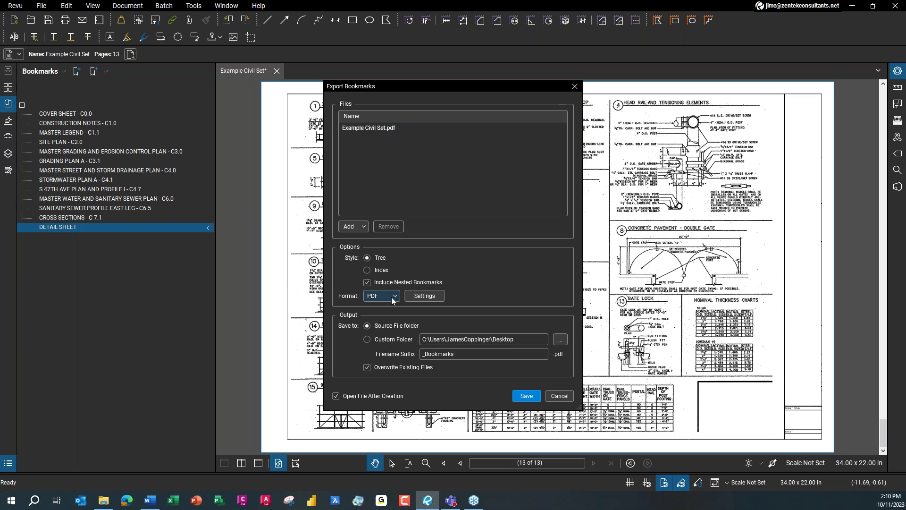
{"action": "left_click", "coordinate": [532, 340]}
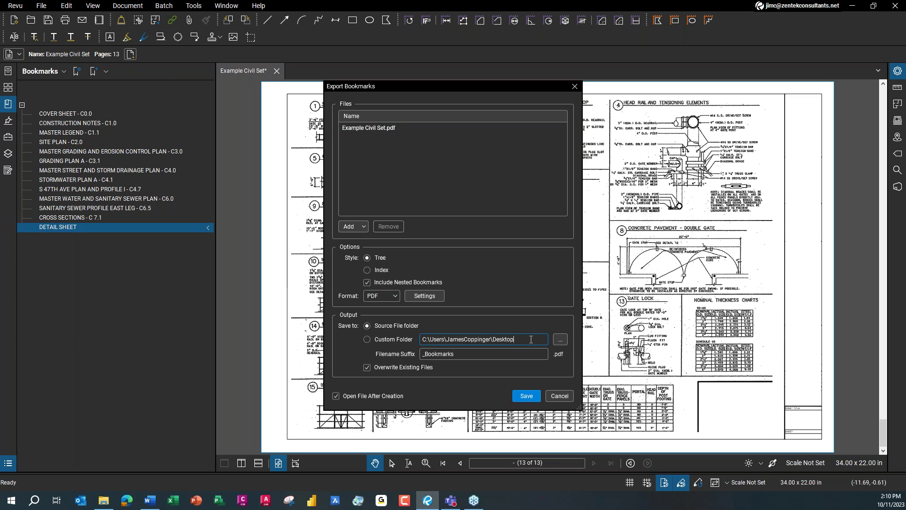
{"action": "key", "text": "Tab"}
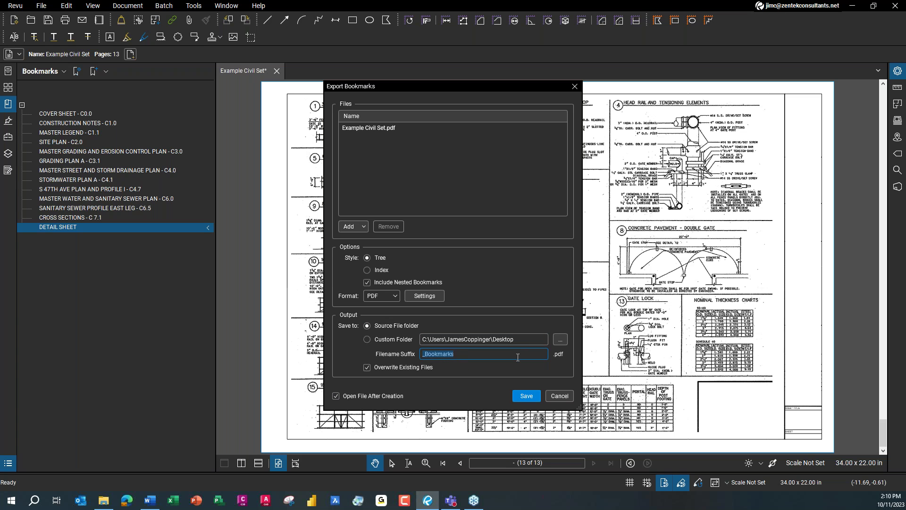
{"action": "left_click", "coordinate": [525, 395]}
{"action": "left_click", "coordinate": [533, 398]}
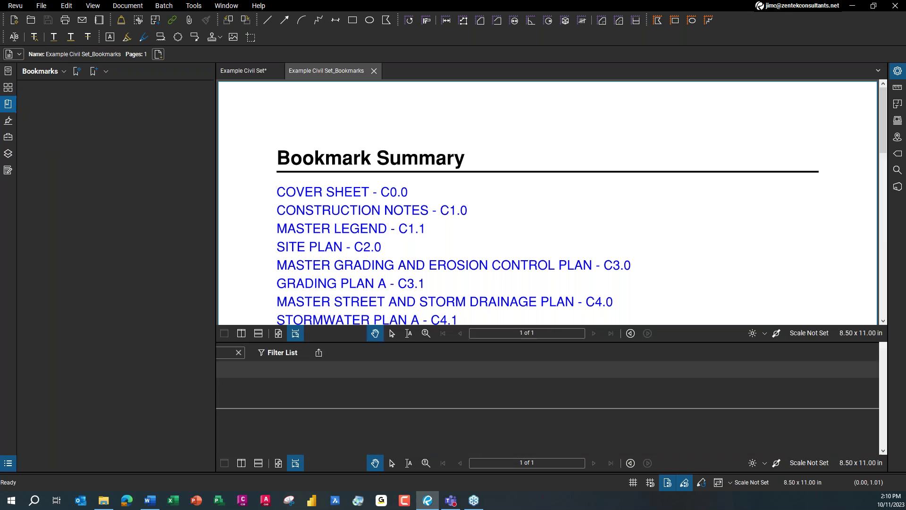
- Collapse the markups list and hide the bookmarks list so the exported Bookmark Summary fills the workspace
{"action": "left_click_drag", "start_coordinate": [767, 336], "coordinate": [704, 375]}
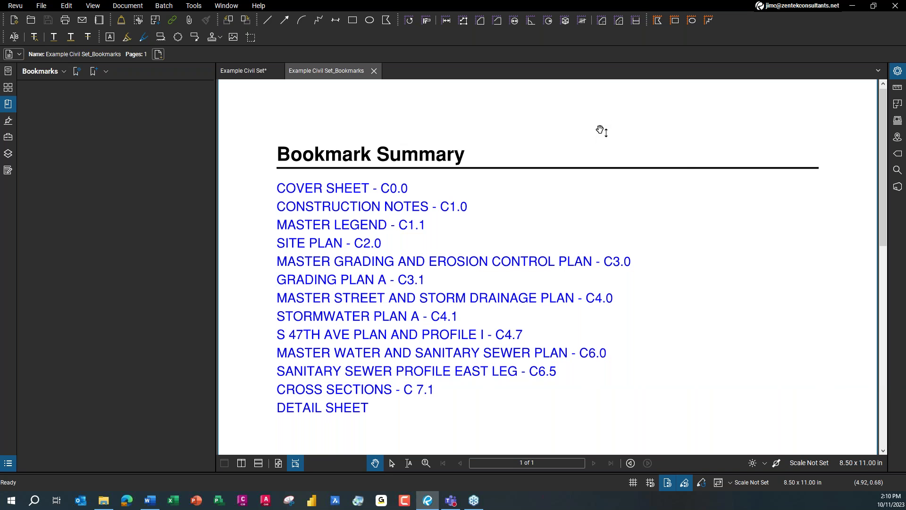
{"action": "left_click", "coordinate": [8, 104]}
{"action": "scroll", "coordinate": [724, 348], "scroll_direction": "down", "scroll_amount": 3}
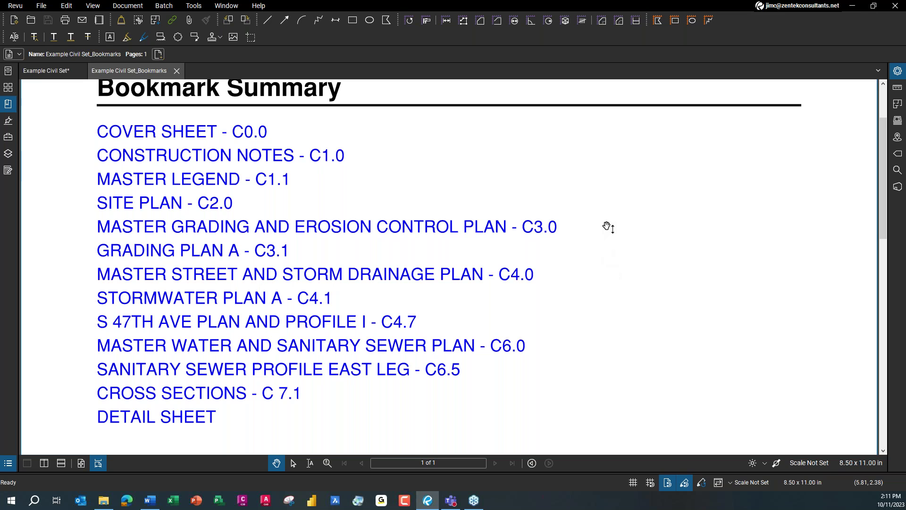
- Test the Bookmark Summary links for Master Grading and Erosion Control Plan - C3.0, Cross Sections - C 7.1 and Stormwater Plan A - C4.1
{"action": "left_click", "coordinate": [187, 228]}
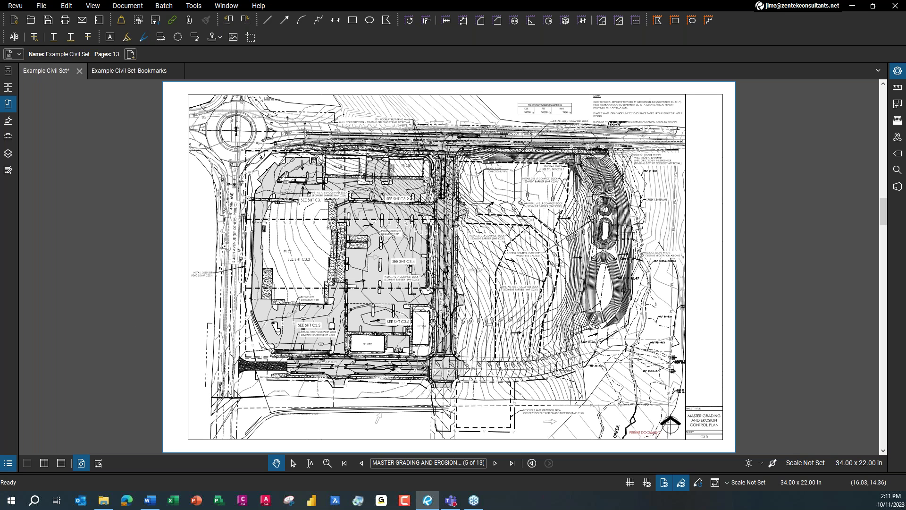
{"action": "left_click", "coordinate": [137, 72]}
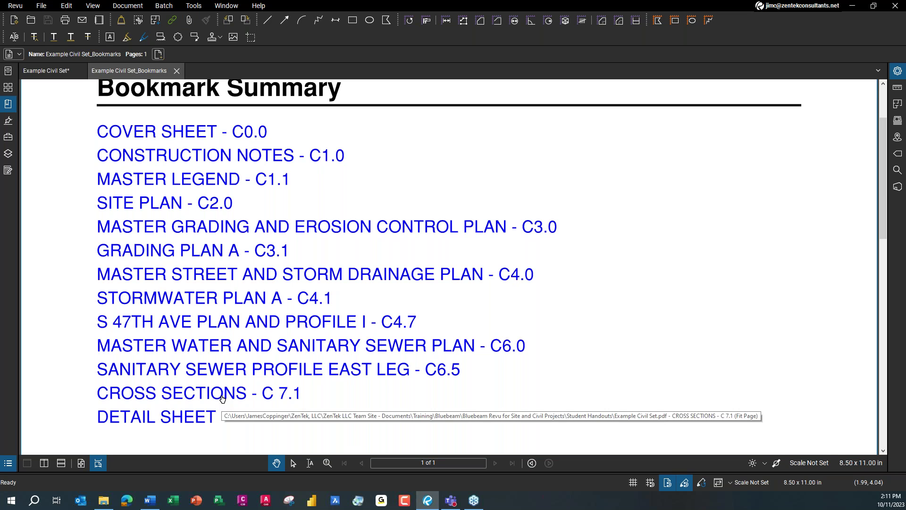
{"action": "left_click", "coordinate": [239, 399]}
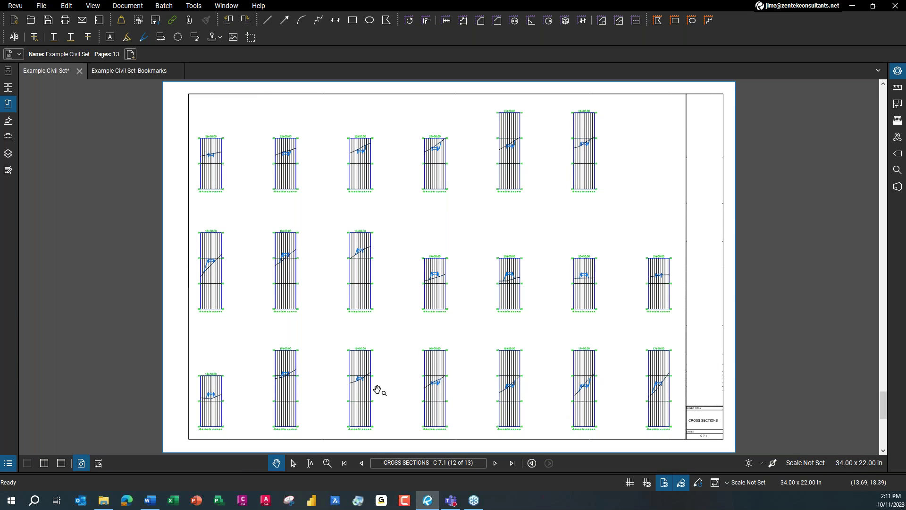
{"action": "left_click", "coordinate": [142, 72]}
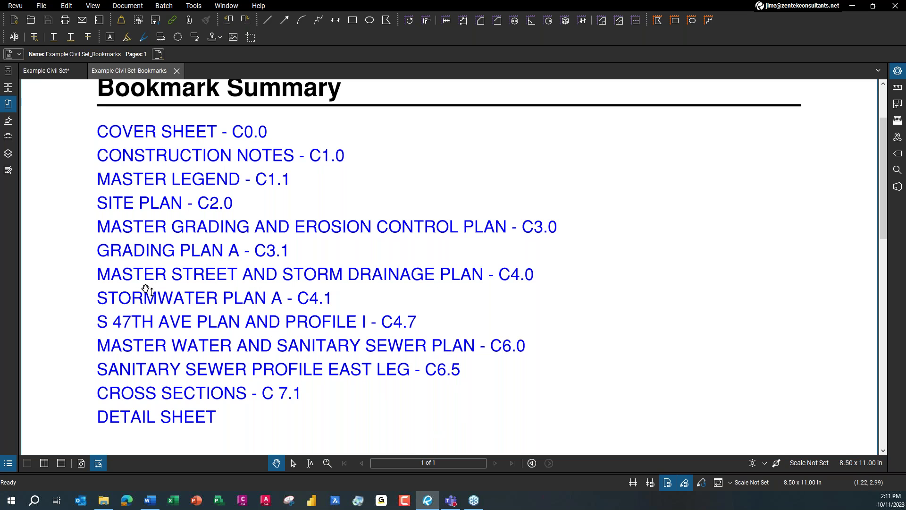
{"action": "left_click", "coordinate": [185, 297]}
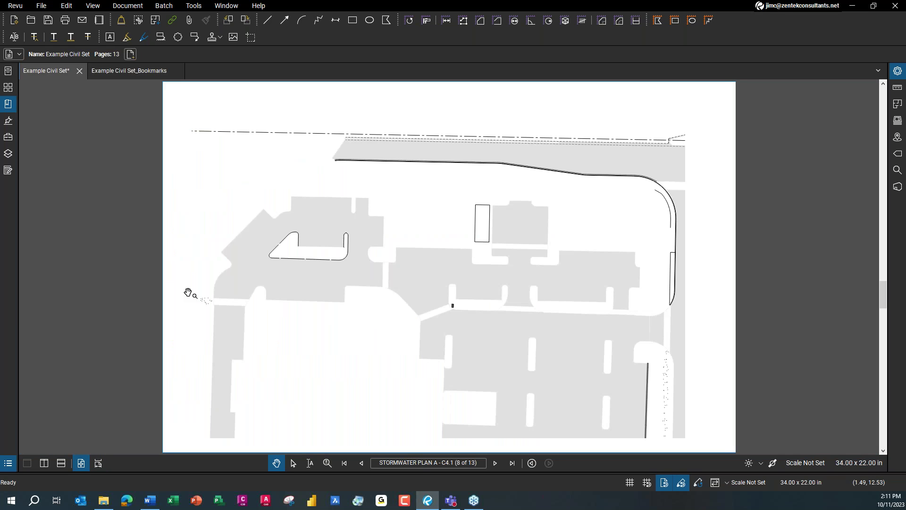